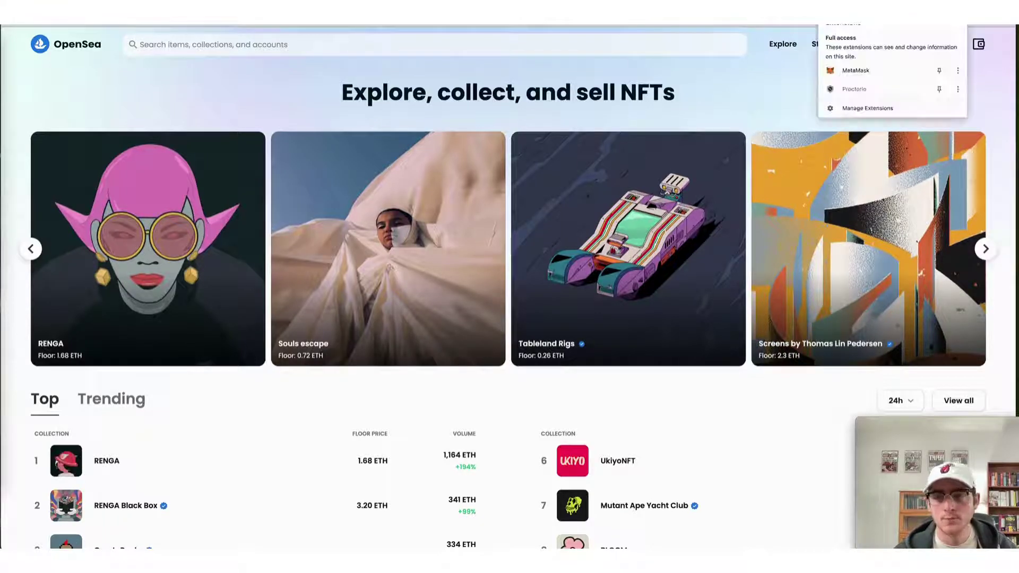
- Copy the connected MetaMask wallet's address from the extension popup in OpenSea
left_click(874, 74)
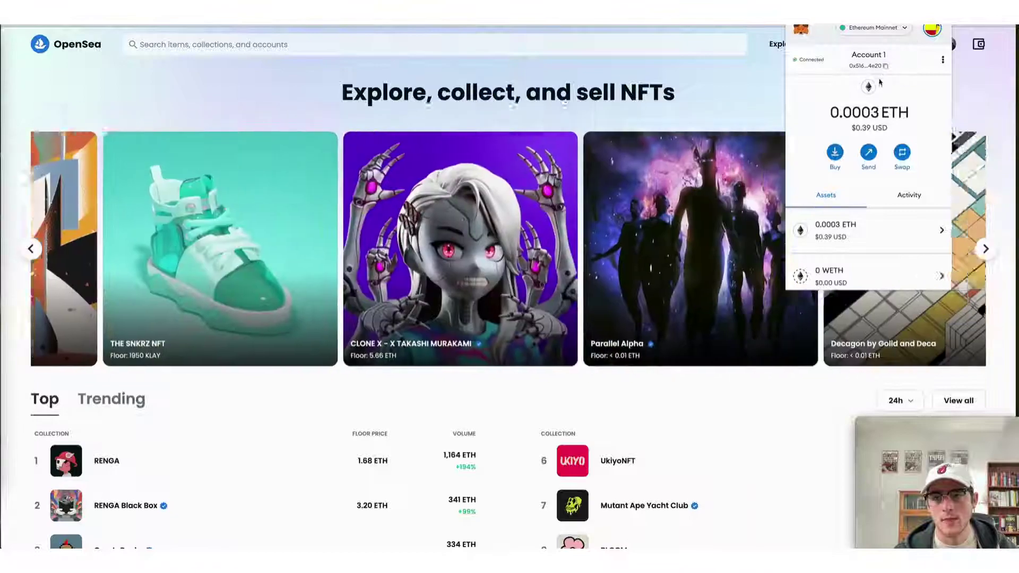
left_click(882, 66)
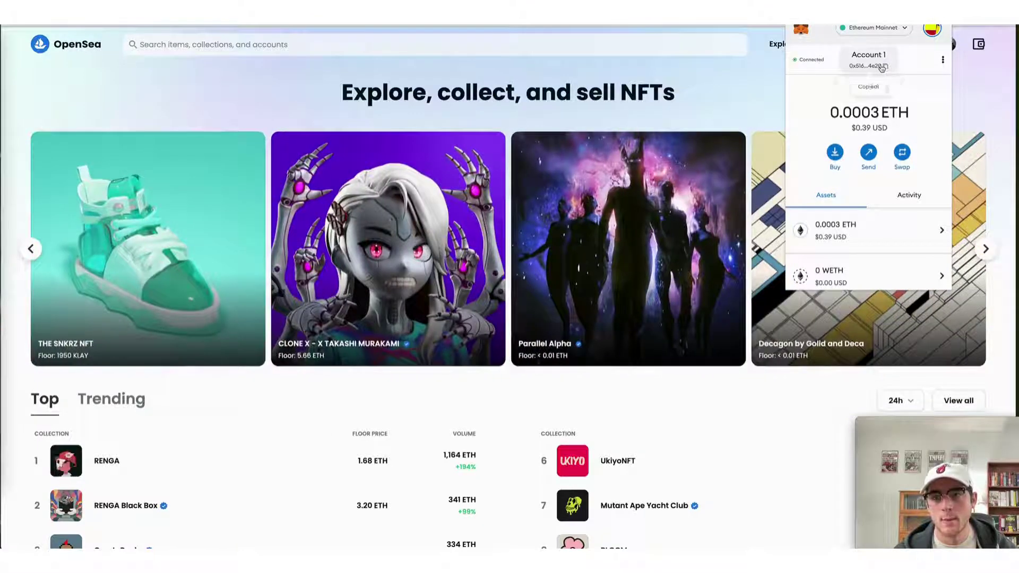
left_click(997, 94)
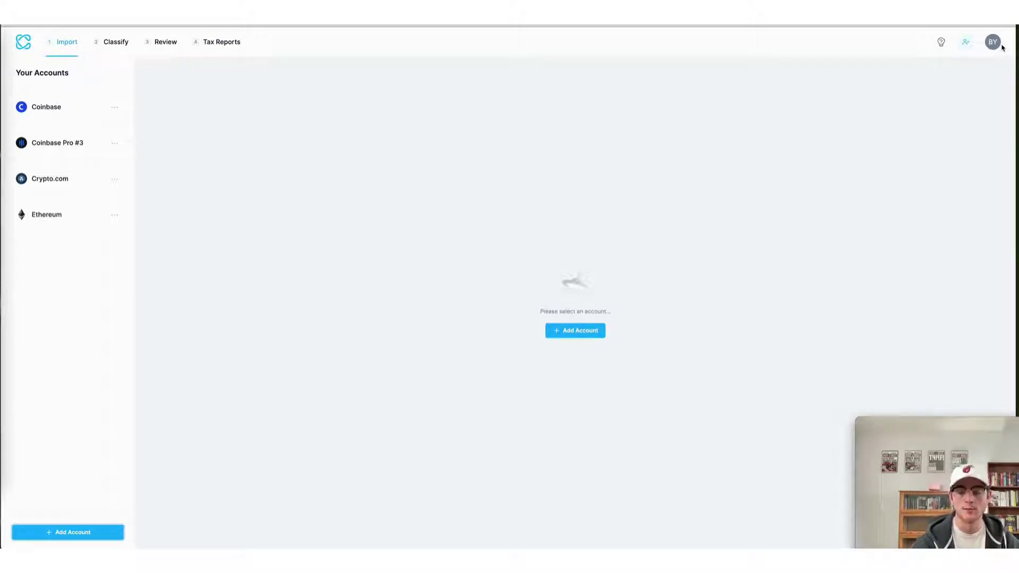
- Start a new account and select Ethereum after searching 'ether'
left_click(63, 532)
type("exodus")
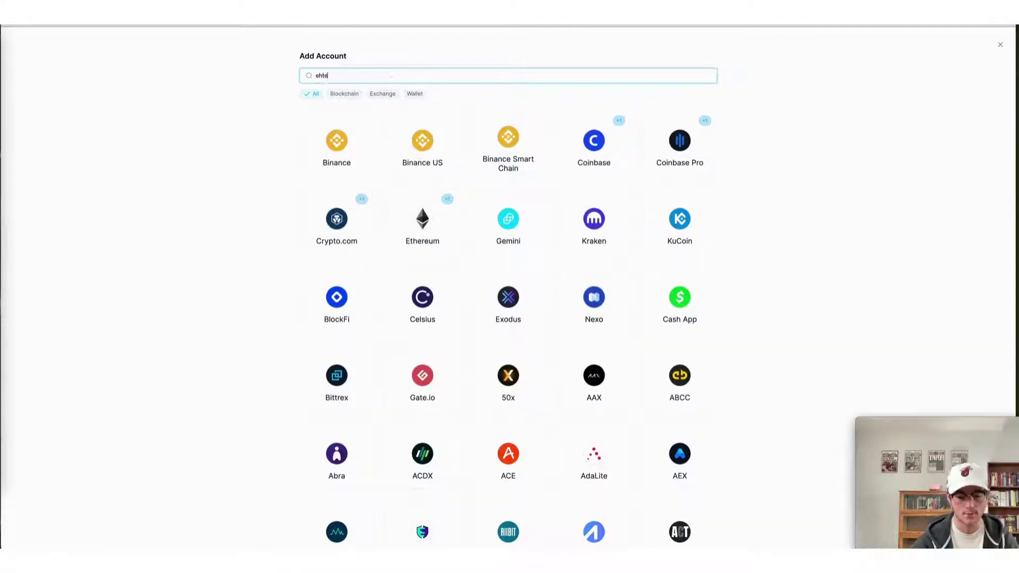
key("BackSpace")
key("BackSpace")
key("BackSpace")
key("BackSpace")
key("BackSpace")
type("ther")
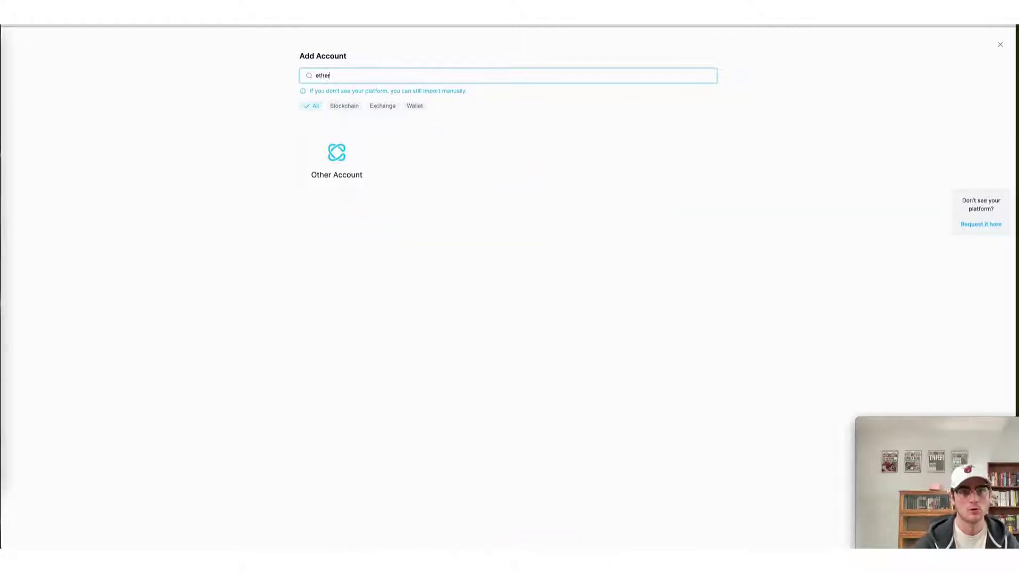
left_click(351, 148)
- Paste the copied wallet address and connect it, importing 38 transactions as Ethereum #2
left_click(312, 77)
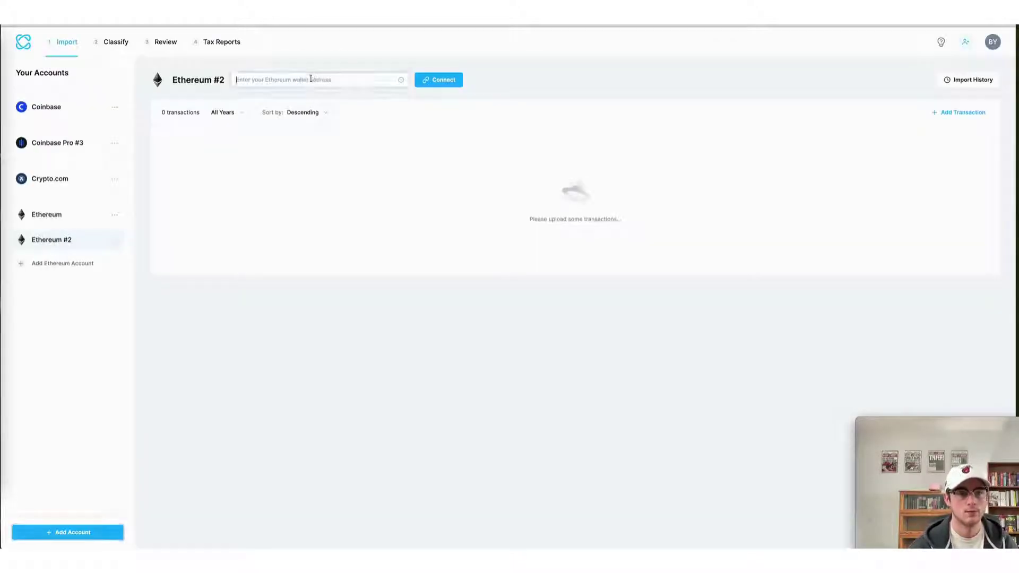
key("ctrl+v")
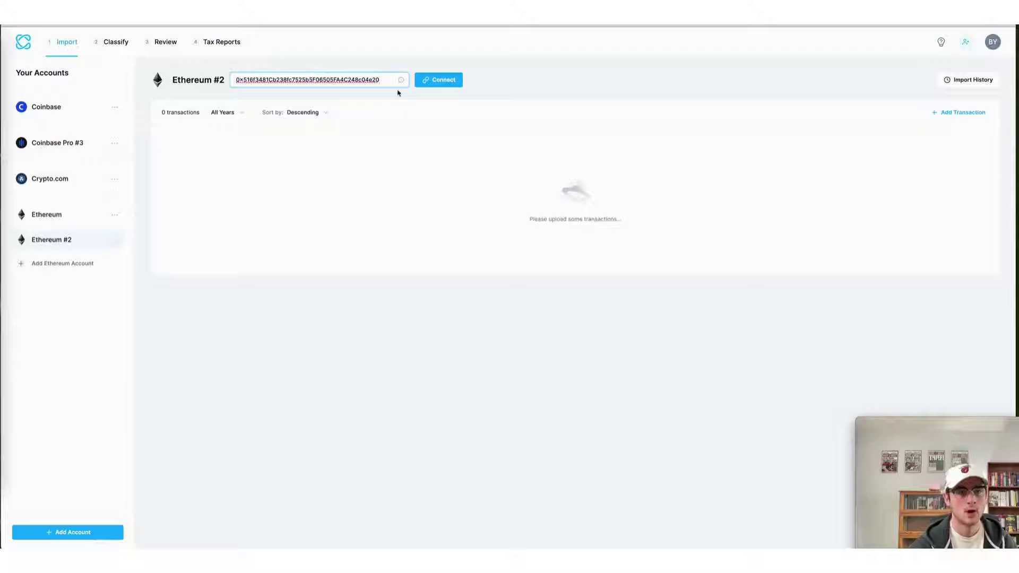
left_click(445, 82)
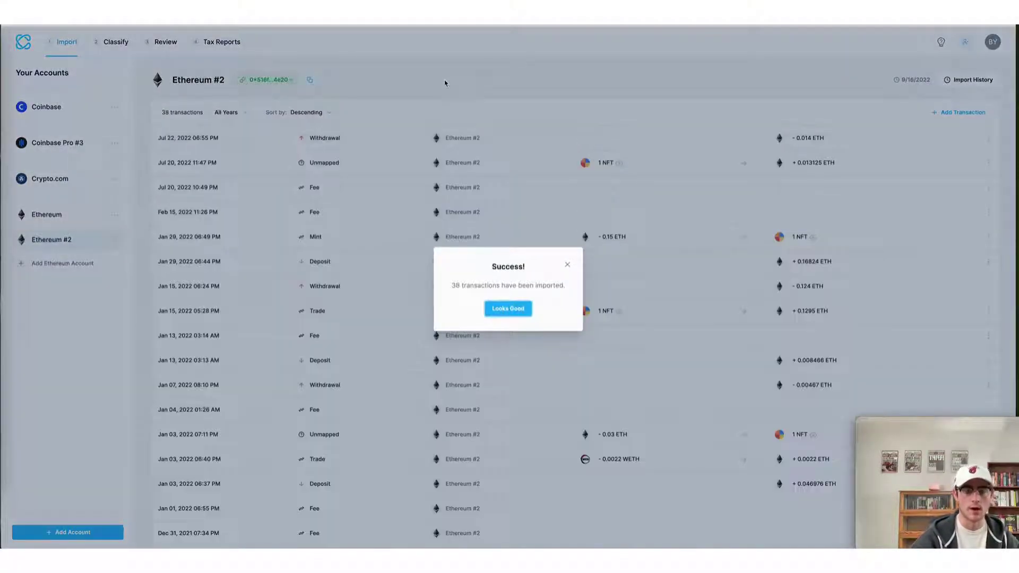
key("Escape")
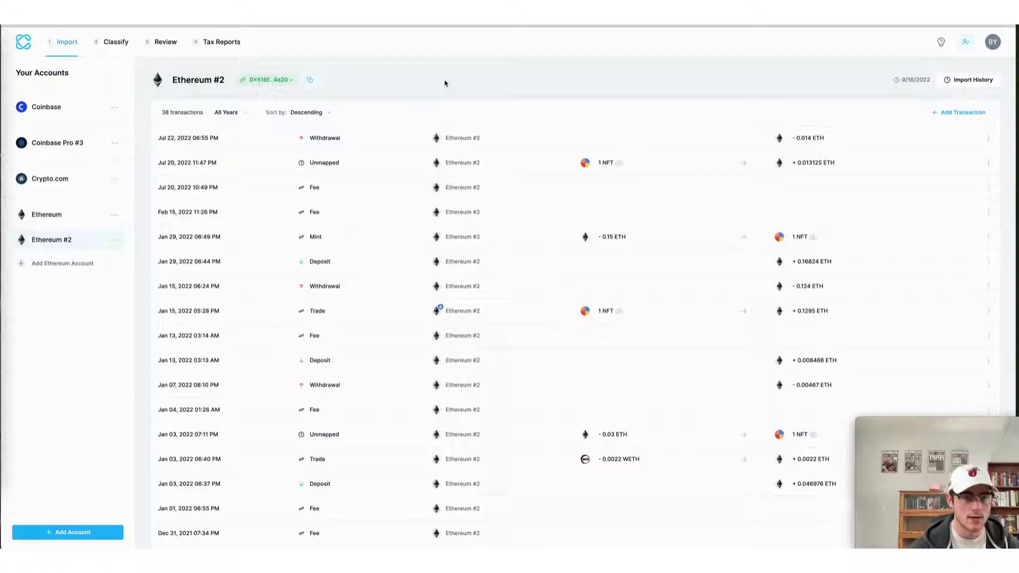
scroll(618, 239, "down", 1)
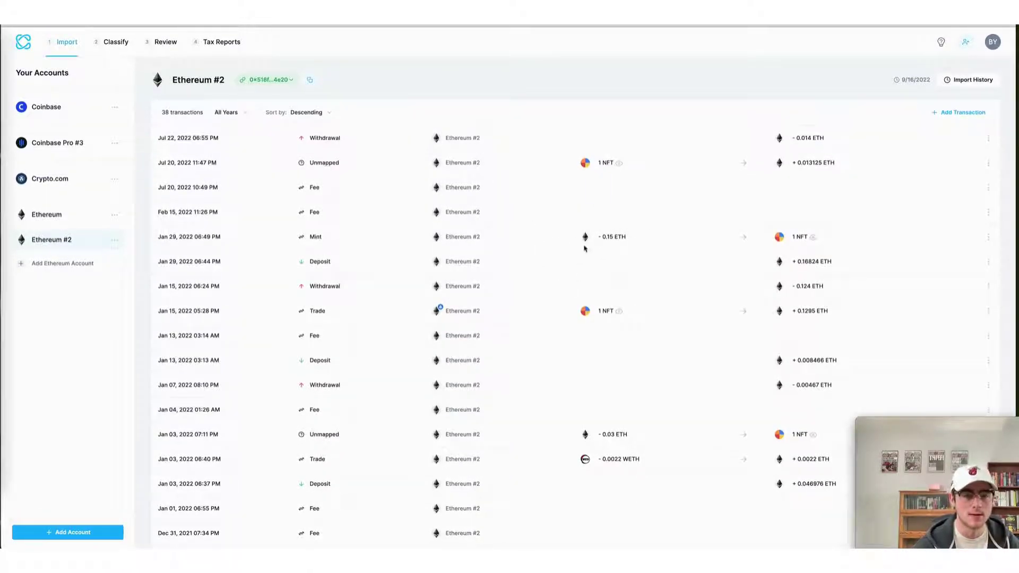
mouse_move(812, 243)
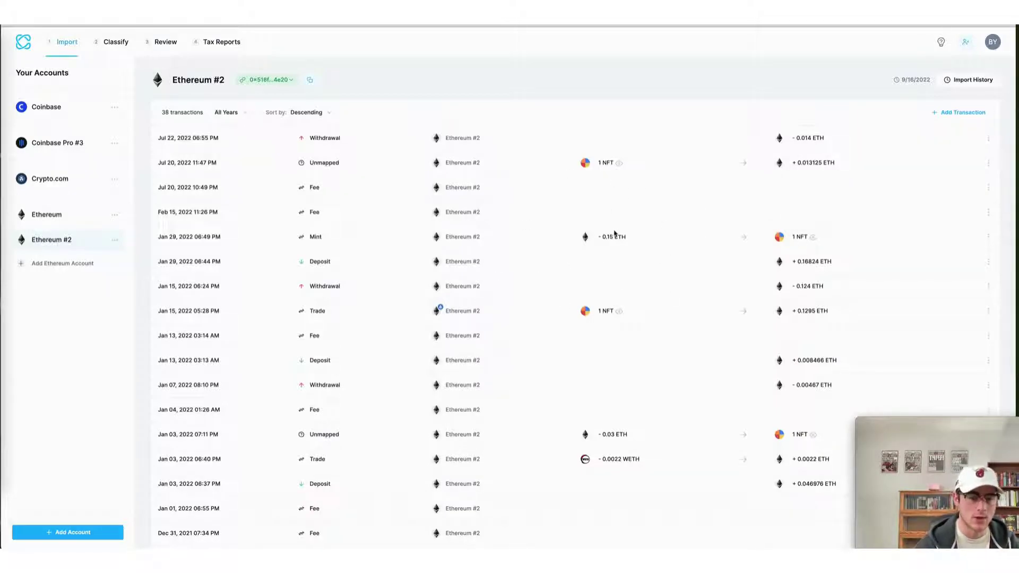
scroll(615, 239, "down", 2)
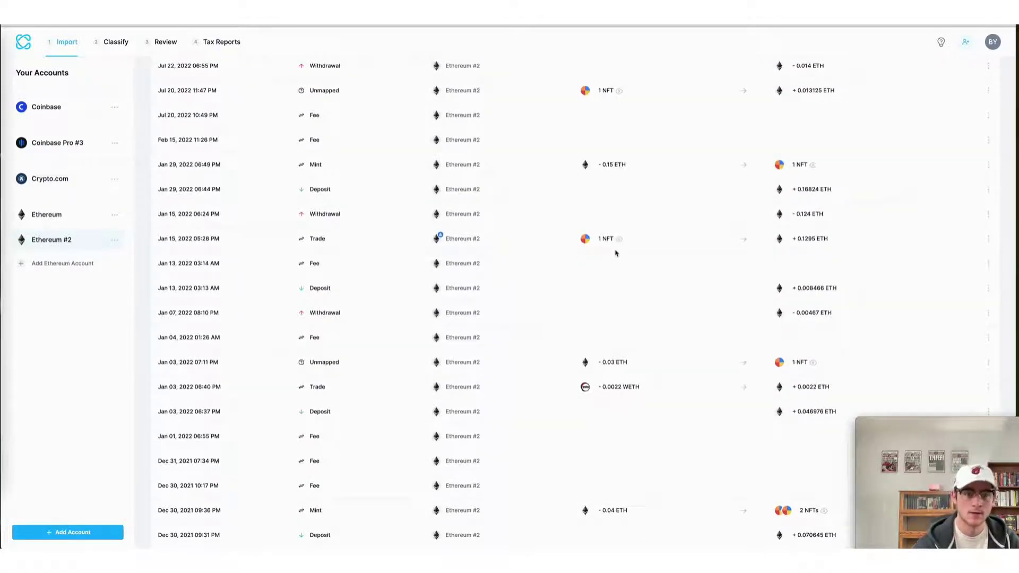
mouse_move(620, 240)
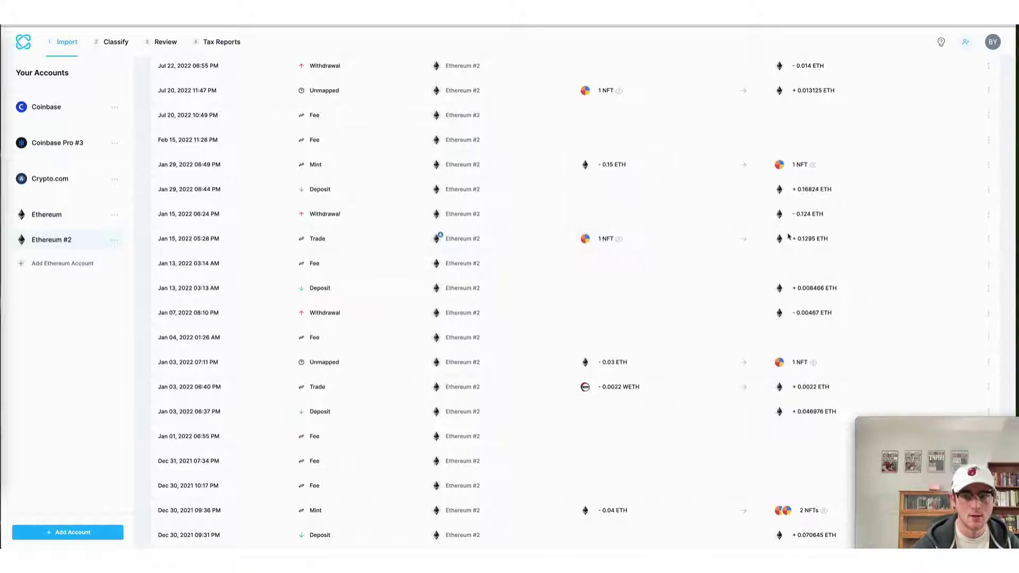
scroll(811, 289, "down", 4)
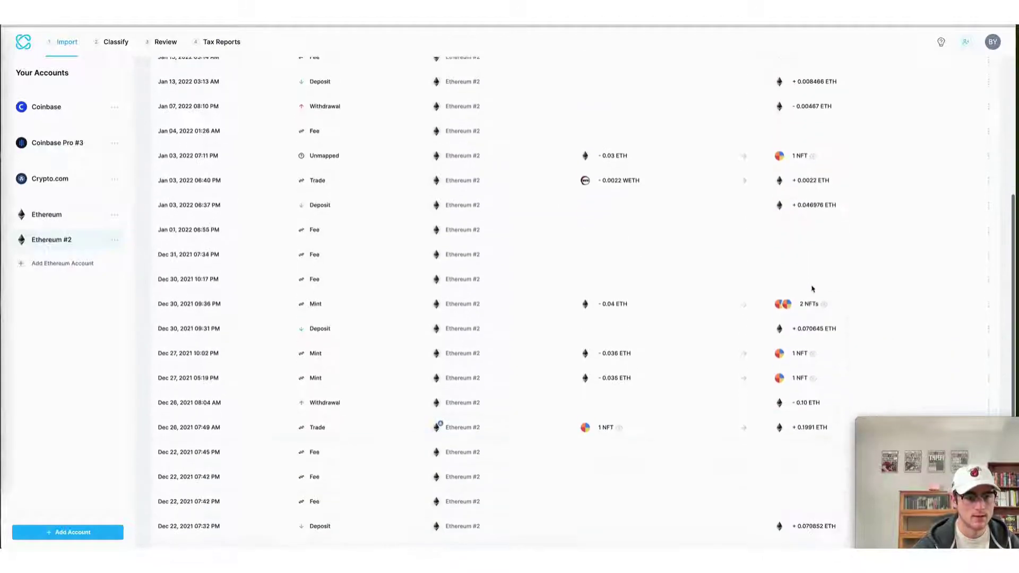
scroll(812, 289, "down", 3)
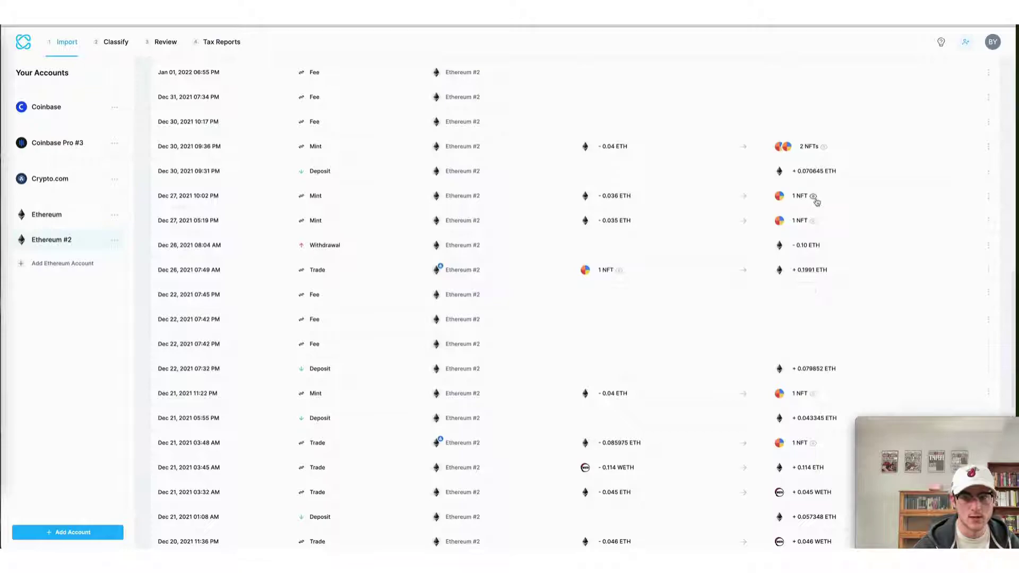
mouse_move(813, 197)
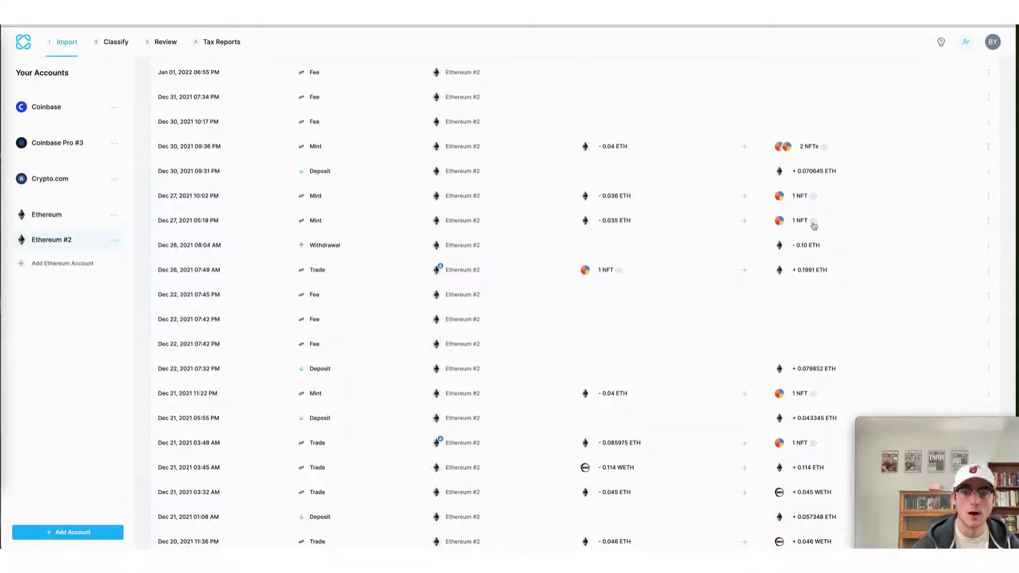
mouse_move(813, 221)
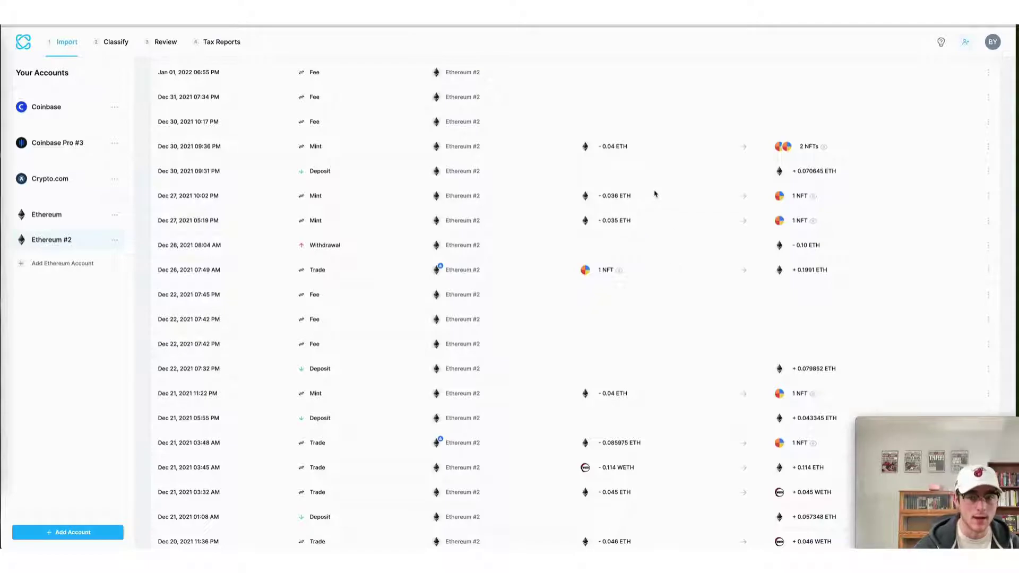
scroll(655, 194, "up", 10)
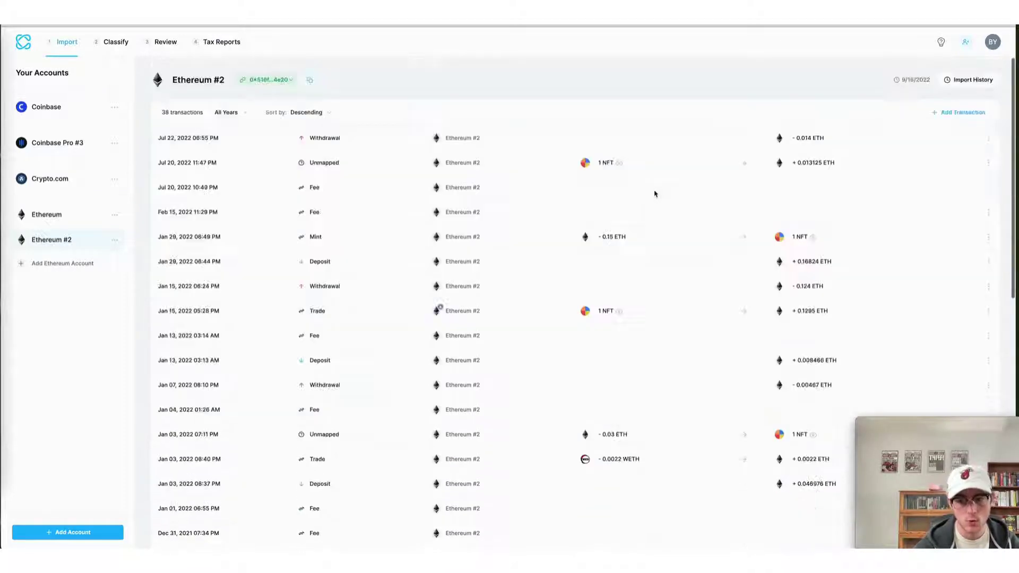
- On the Review step, filter to Ethereum #2 transactions and scroll through them
left_click(173, 50)
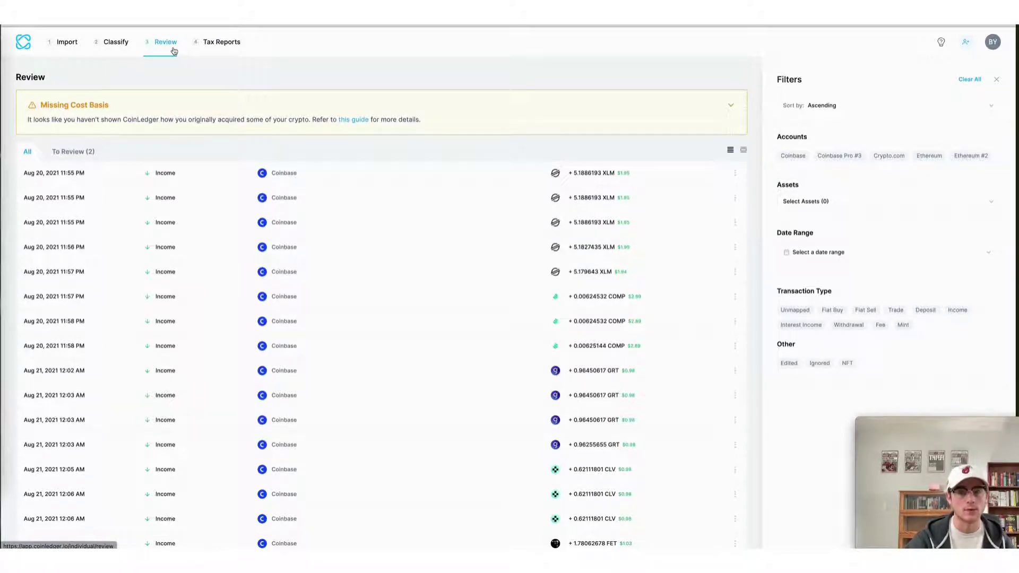
left_click(960, 157)
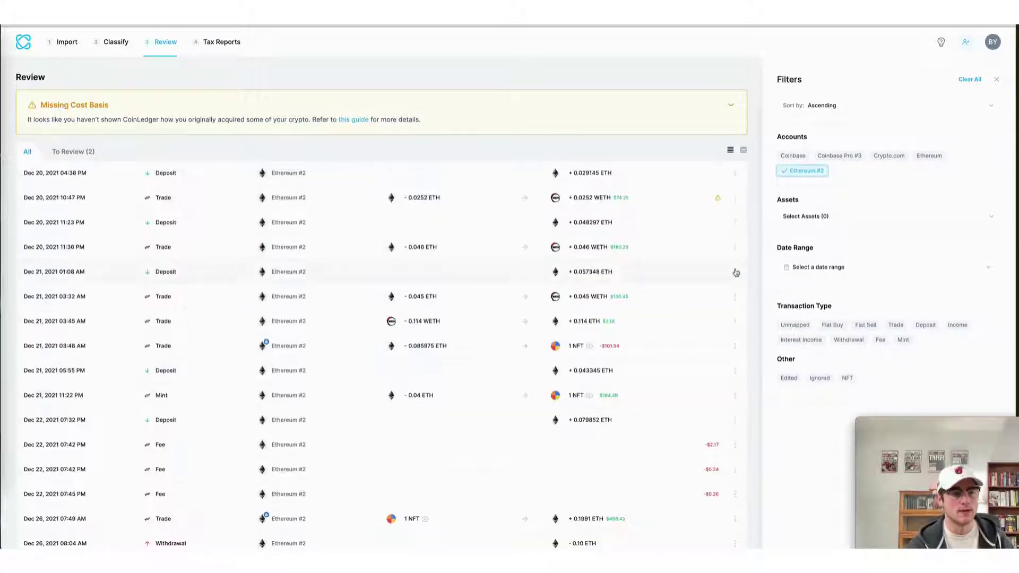
scroll(642, 369, "down", 5)
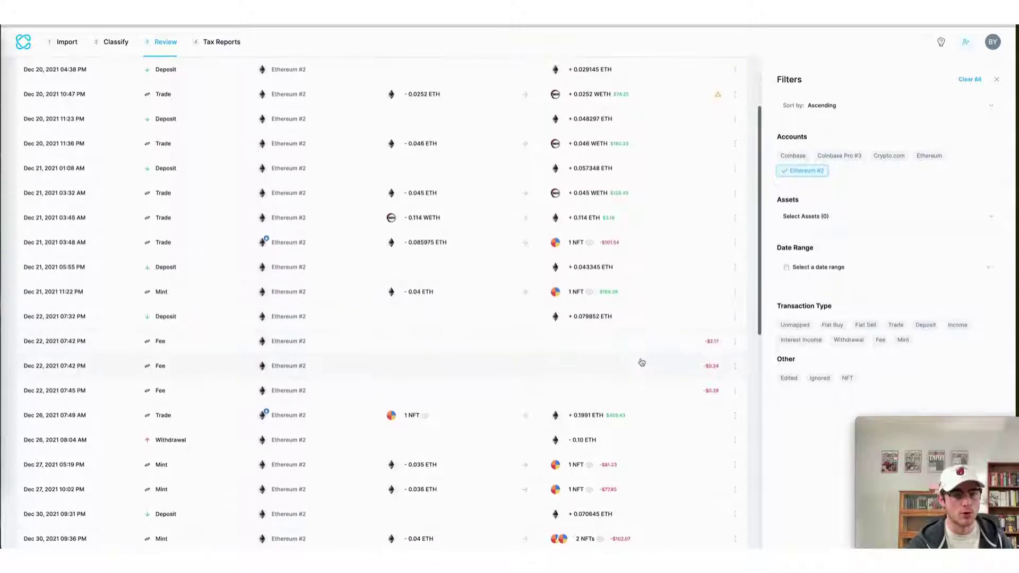
scroll(640, 363, "down", 2)
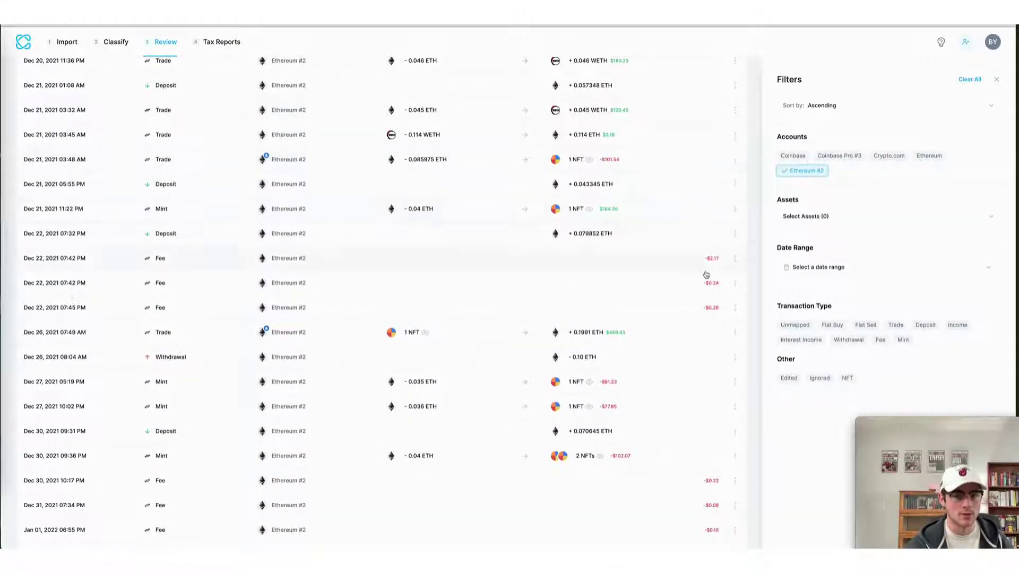
scroll(683, 412, "down", 7)
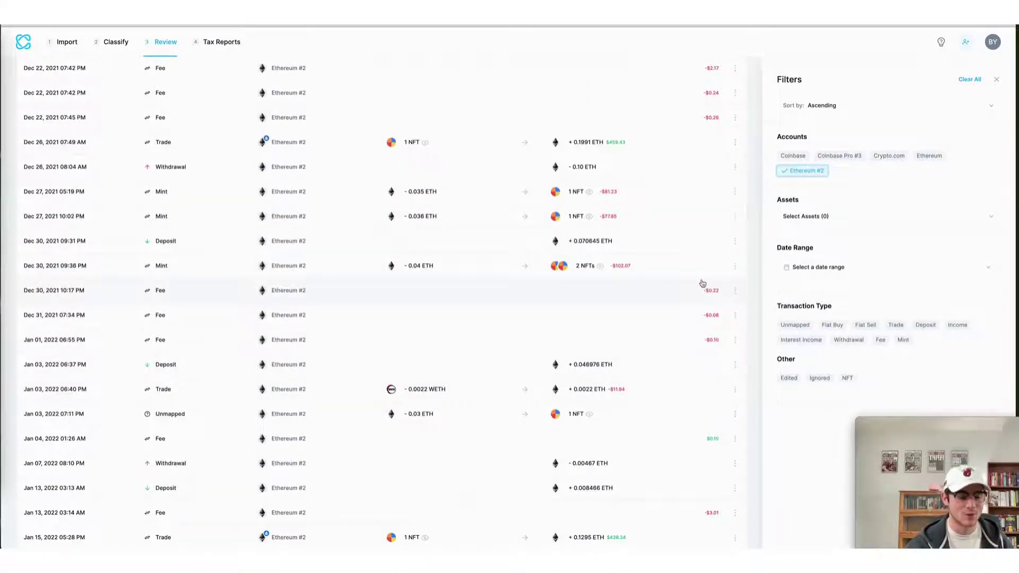
scroll(701, 284, "down", 5)
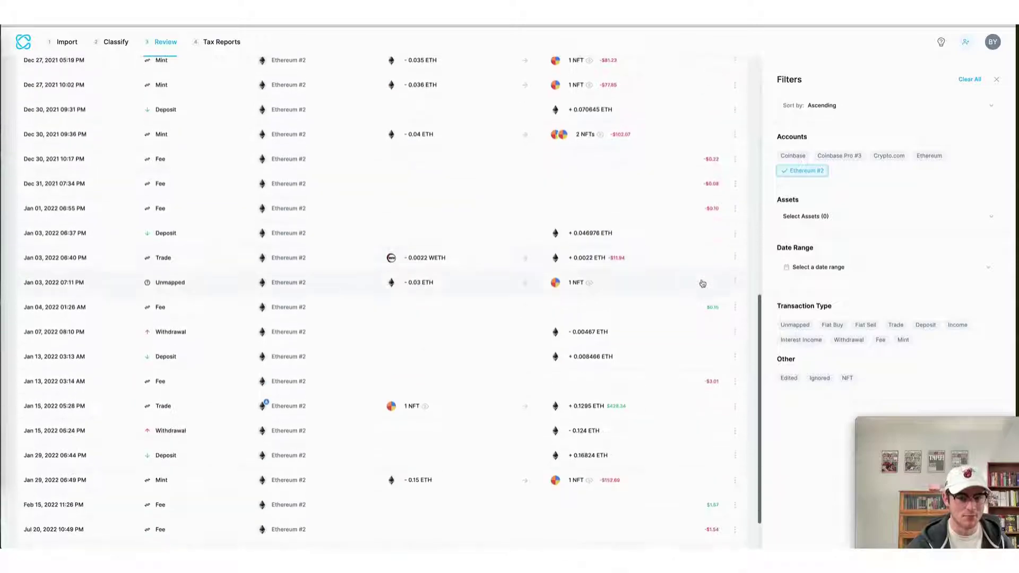
scroll(638, 357, "down", 2)
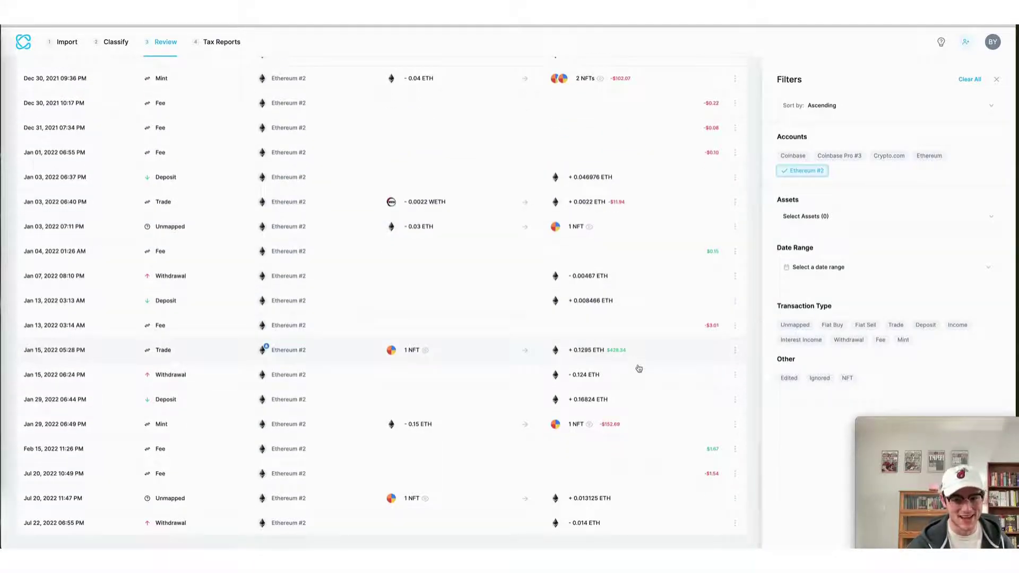
- Expand the Dec 20, 2021 10:47 PM ETH-to-WETH trade to see its $74.25 gain
scroll(622, 313, "up", 5)
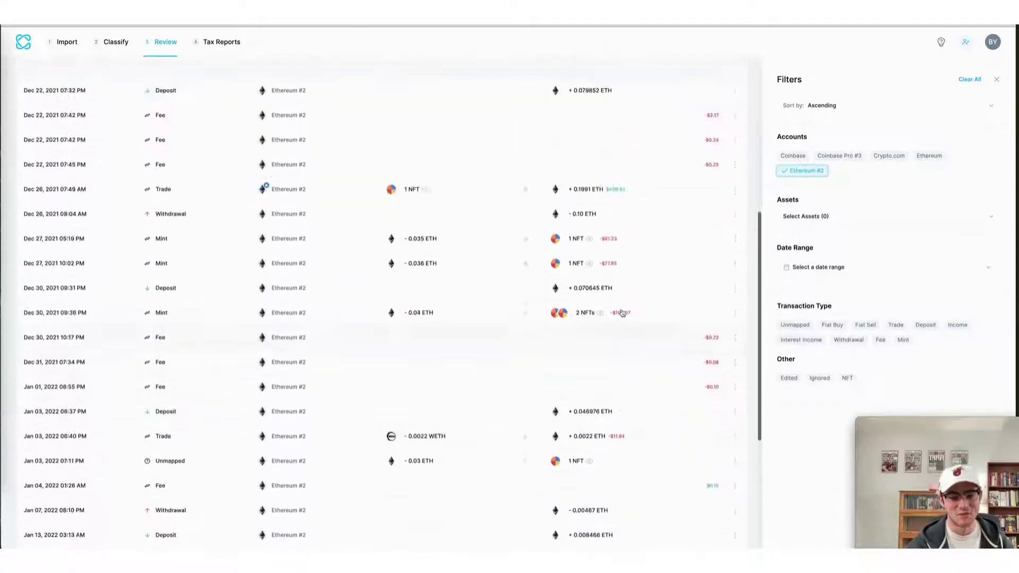
scroll(622, 313, "up", 7)
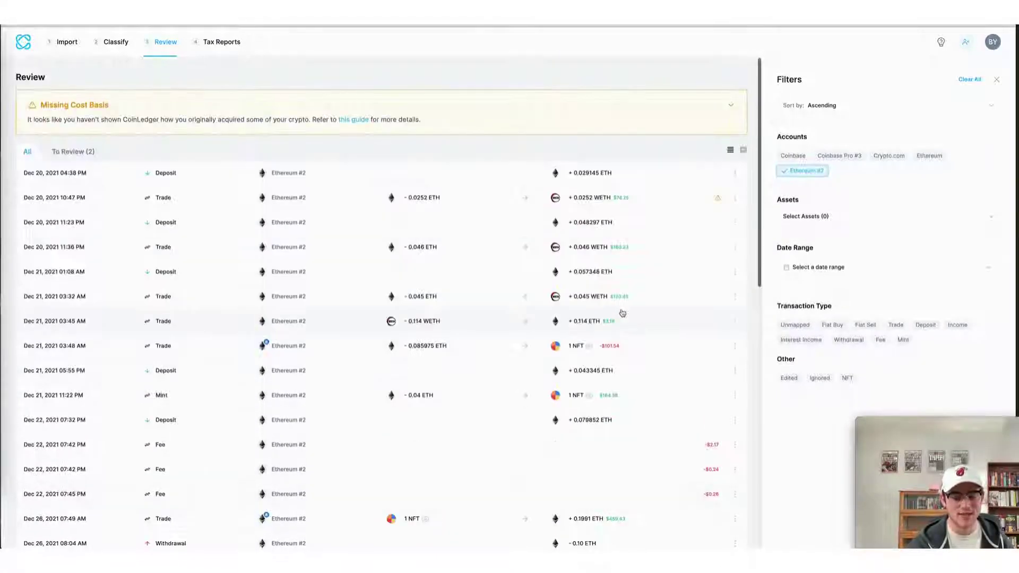
left_click(416, 204)
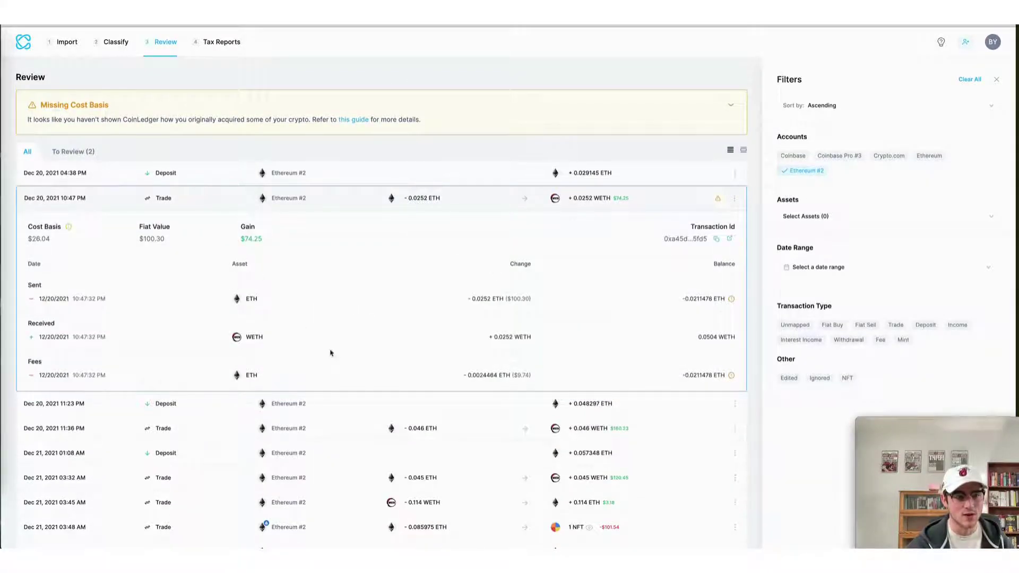
scroll(342, 318, "down", 6)
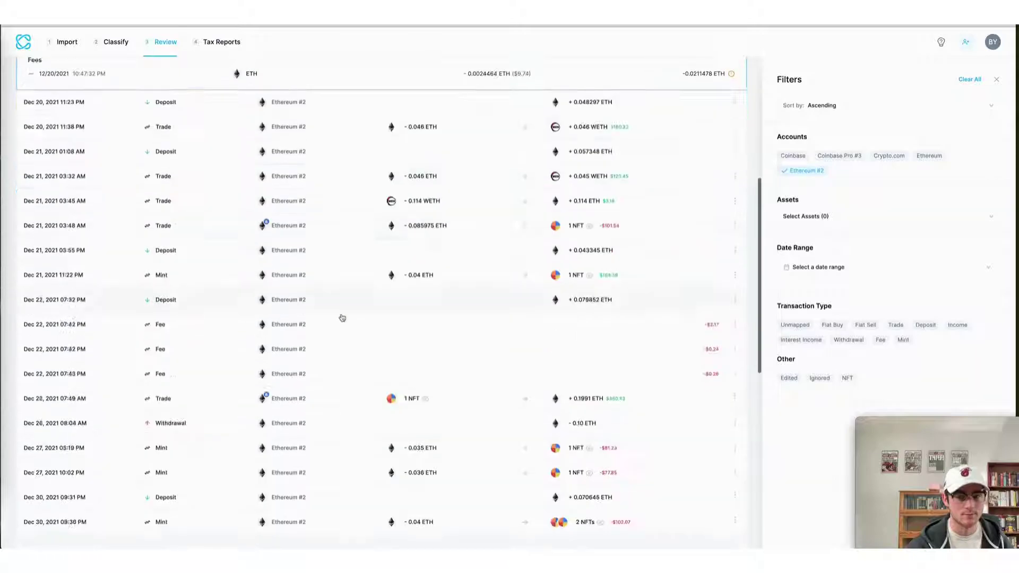
- Filter to Mint transactions, expand the Dec 21, 2021 mint, then open the 2021 Tax Report
scroll(343, 317, "up", 6)
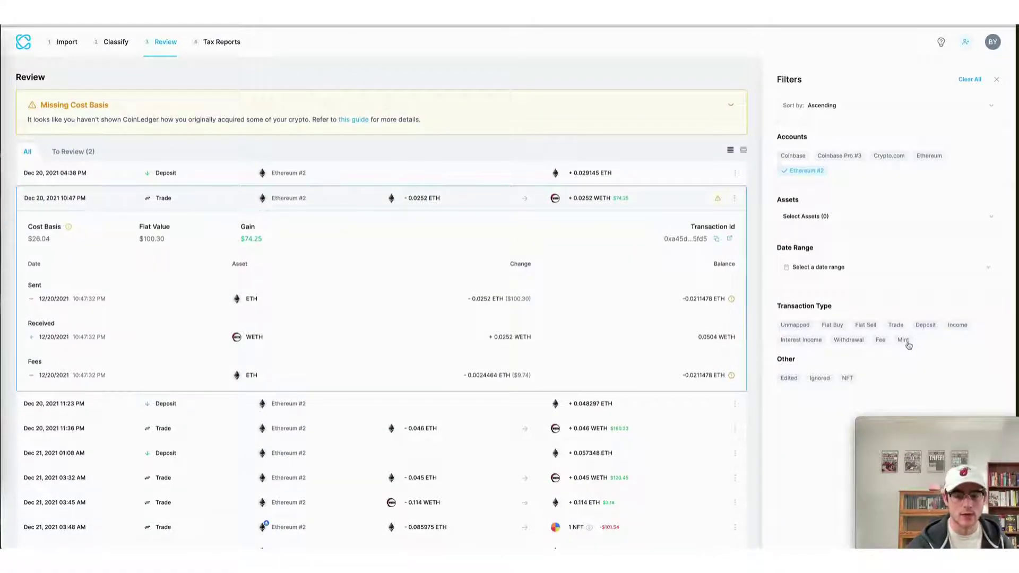
left_click(908, 343)
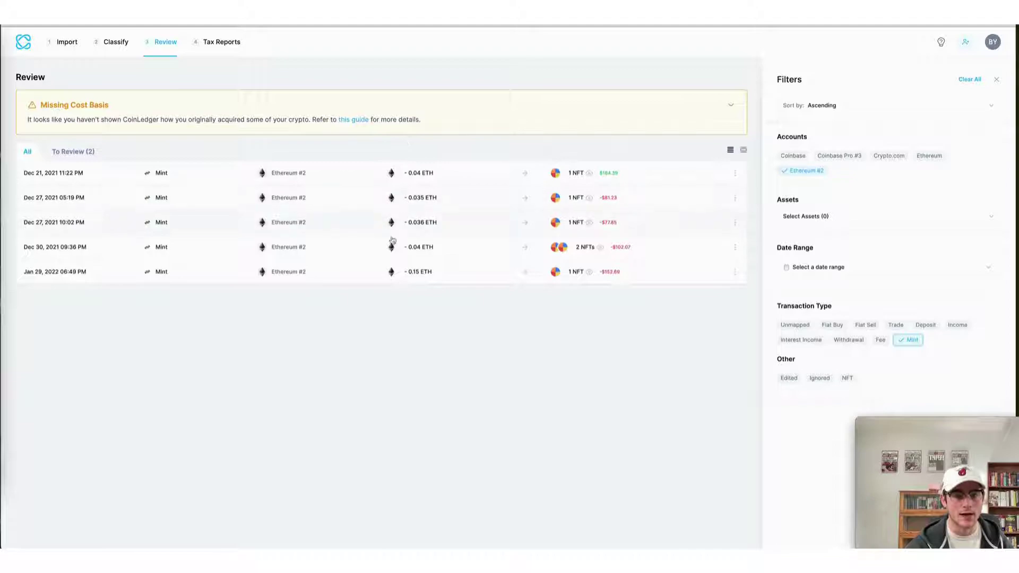
left_click(451, 173)
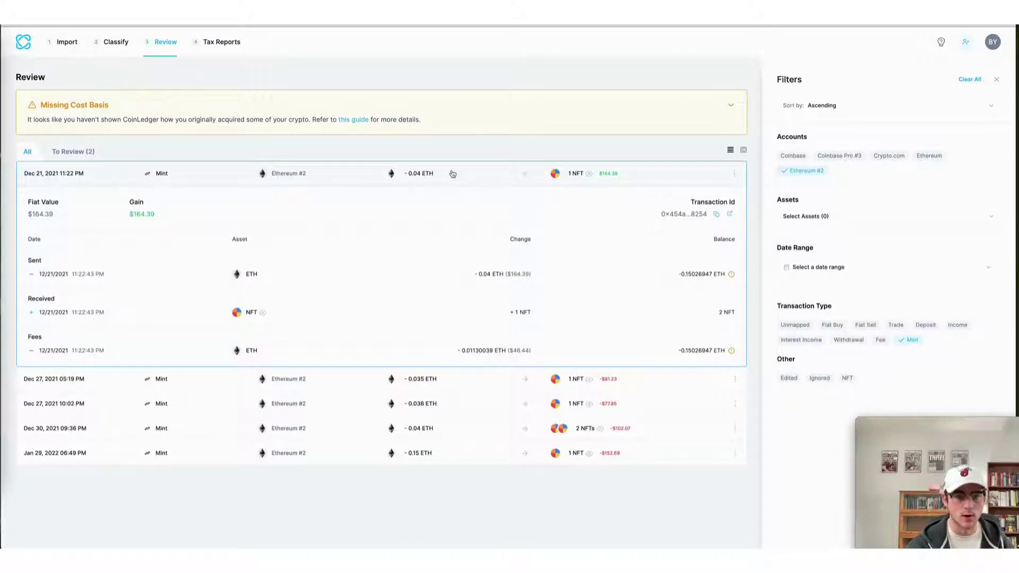
left_click(222, 42)
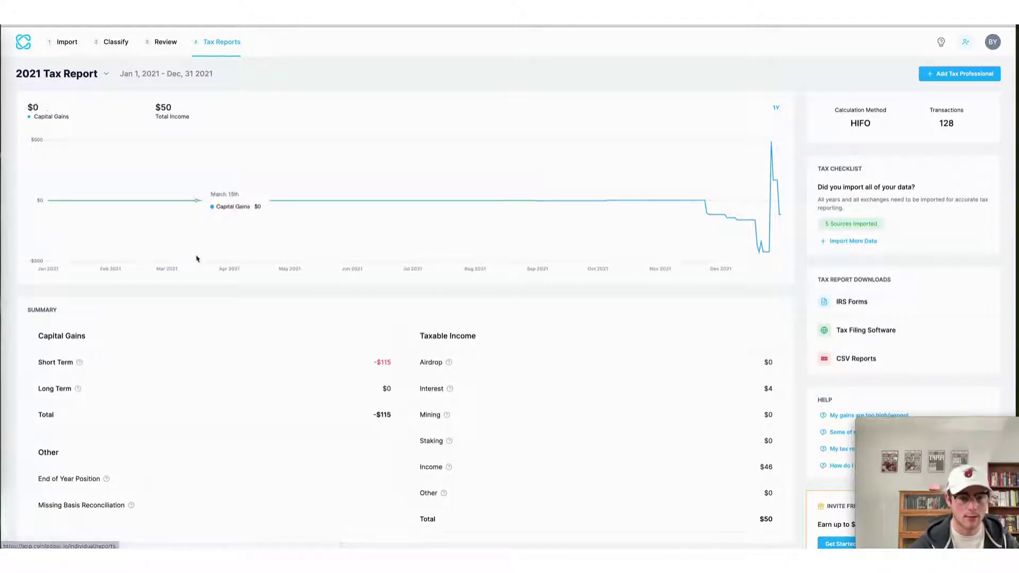
left_click(167, 365)
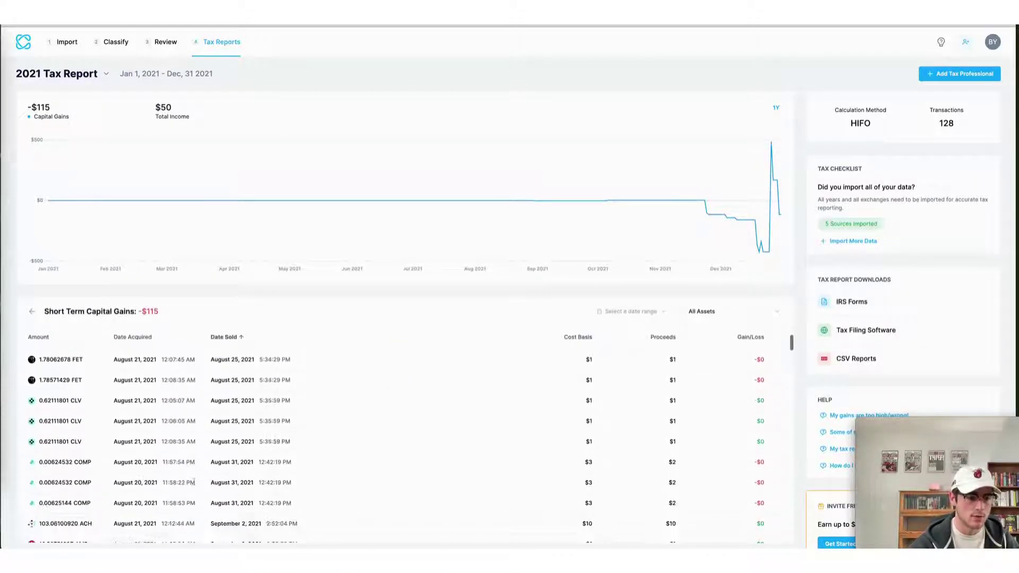
scroll(194, 482, "down", 5)
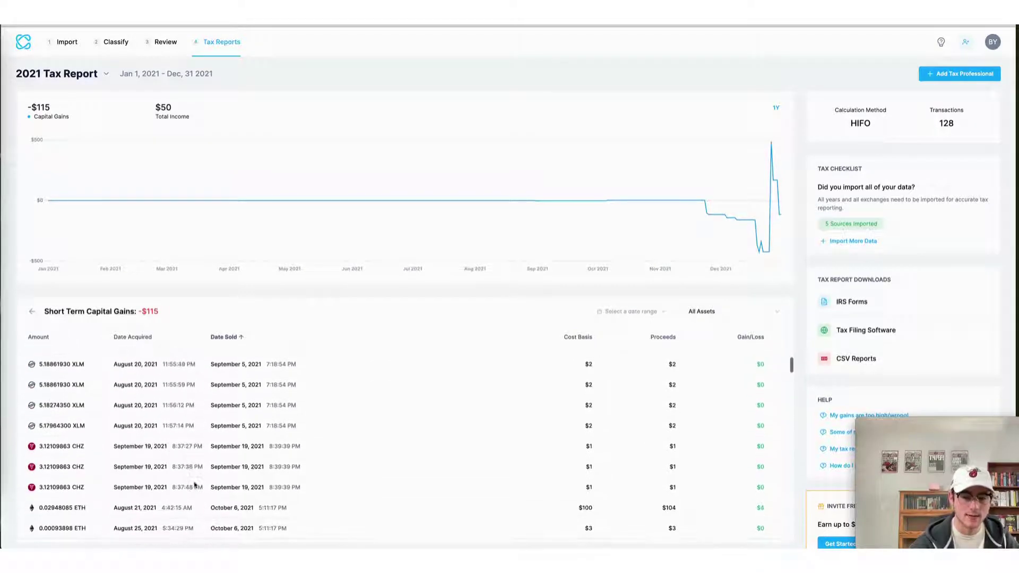
scroll(706, 449, "down", 10)
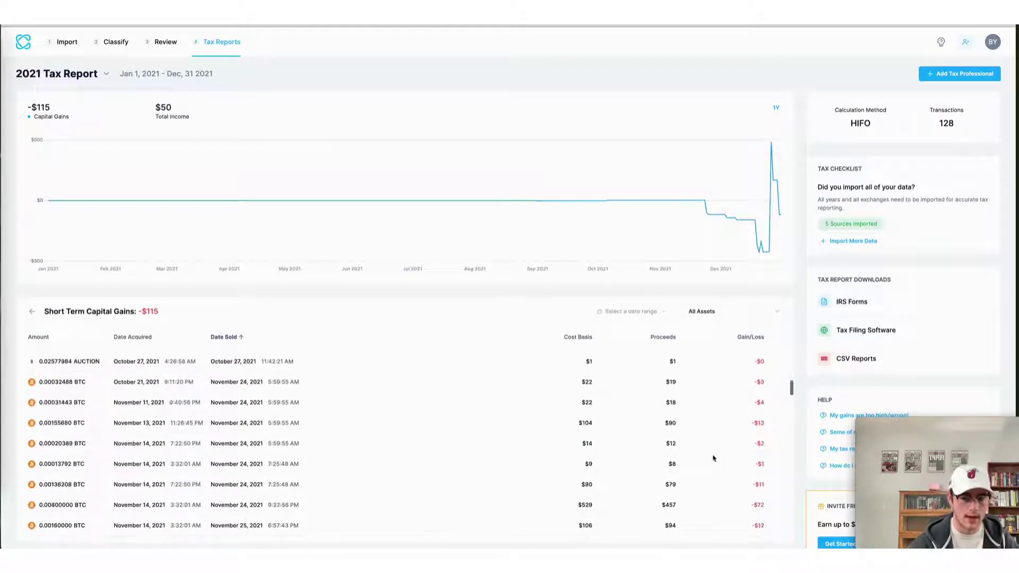
left_click(32, 311)
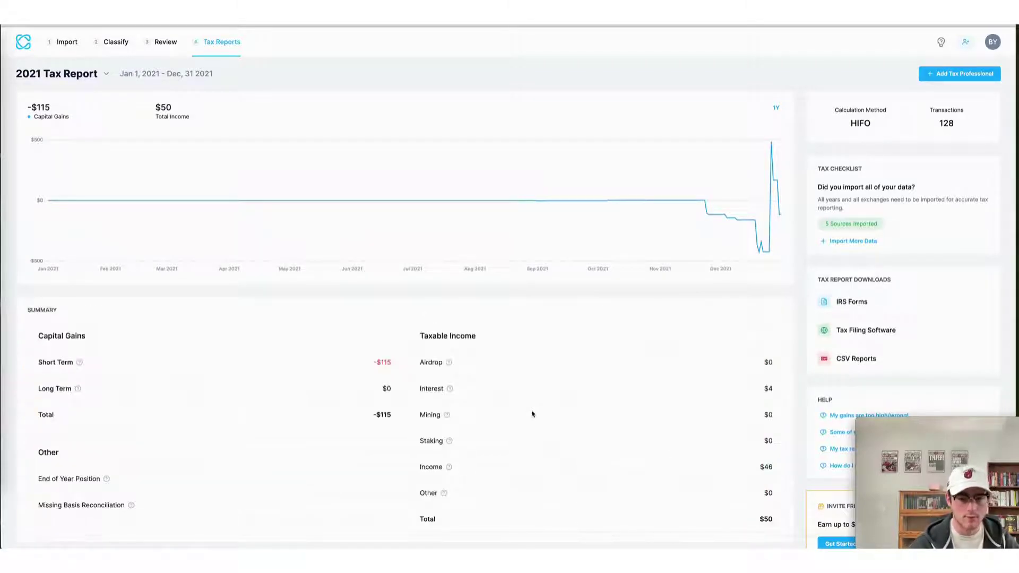
scroll(533, 414, "down", 1)
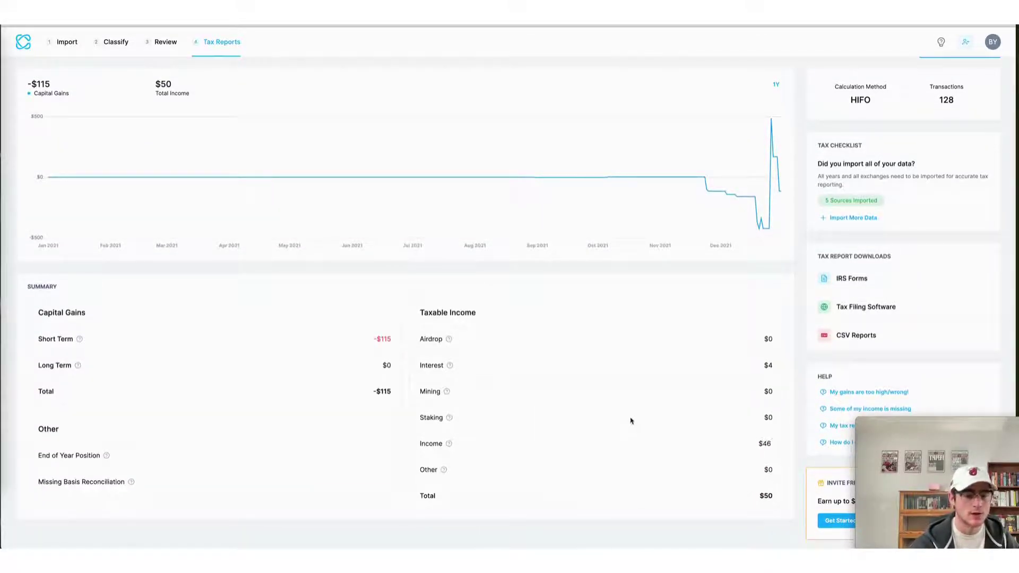
left_click(663, 443)
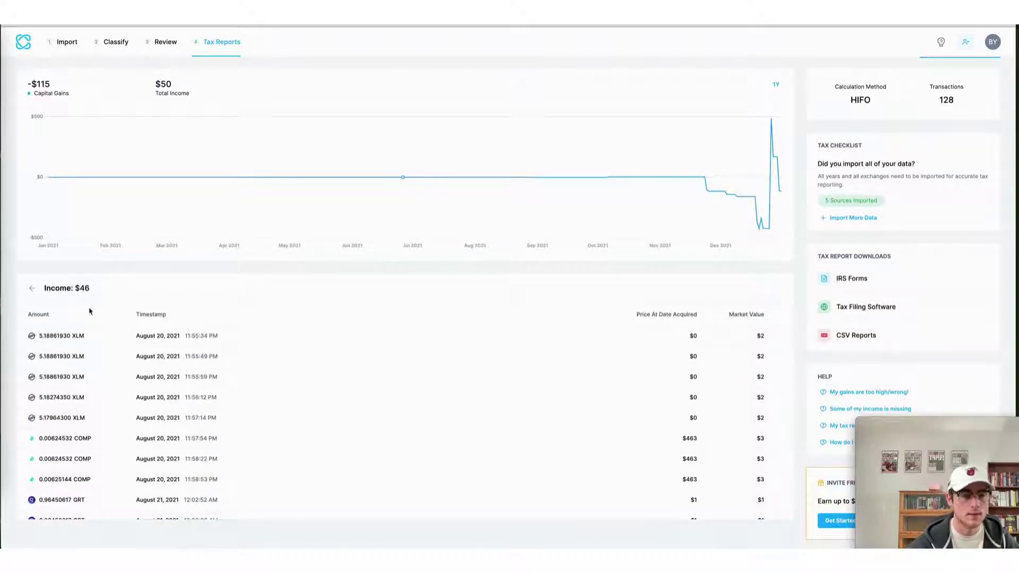
left_click(33, 289)
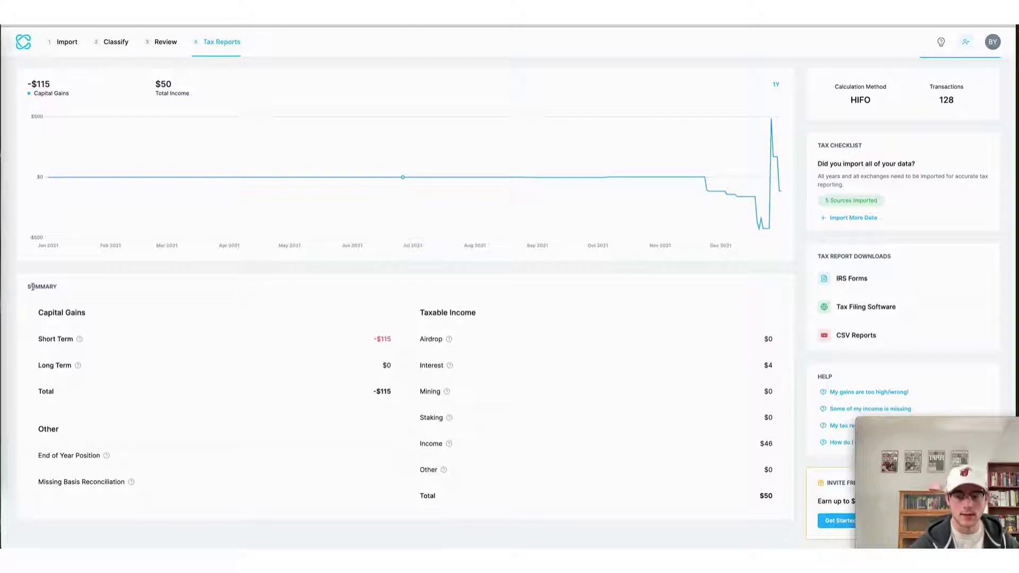
left_click(870, 286)
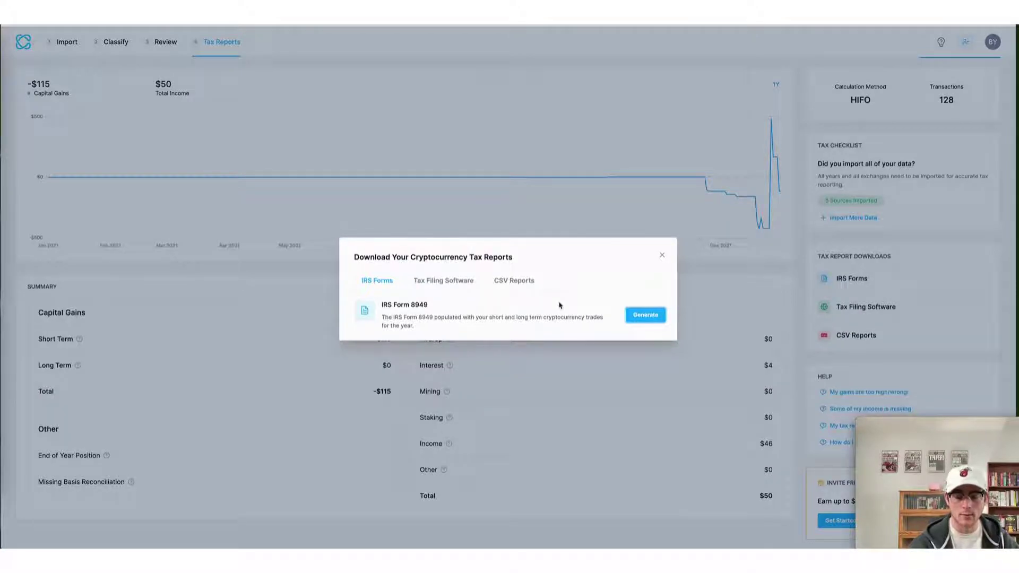
left_click(581, 222)
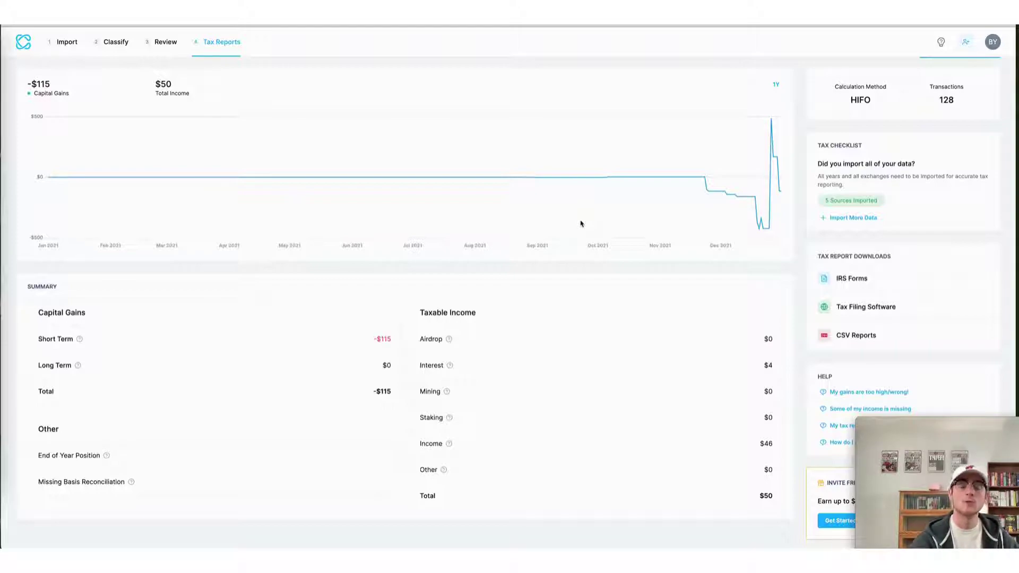
scroll(581, 223, "up", 1)
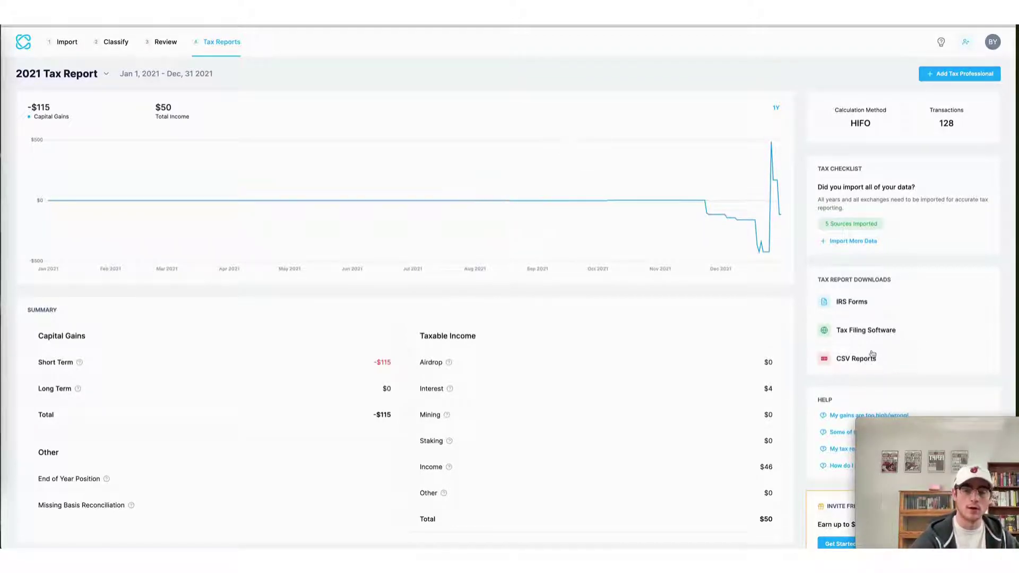
left_click(913, 332)
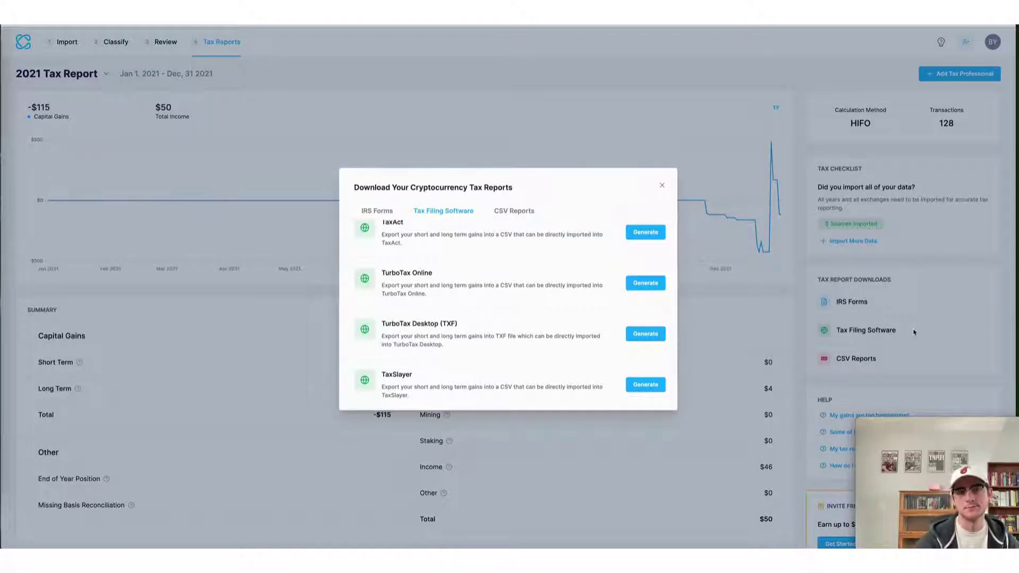
left_click(914, 332)
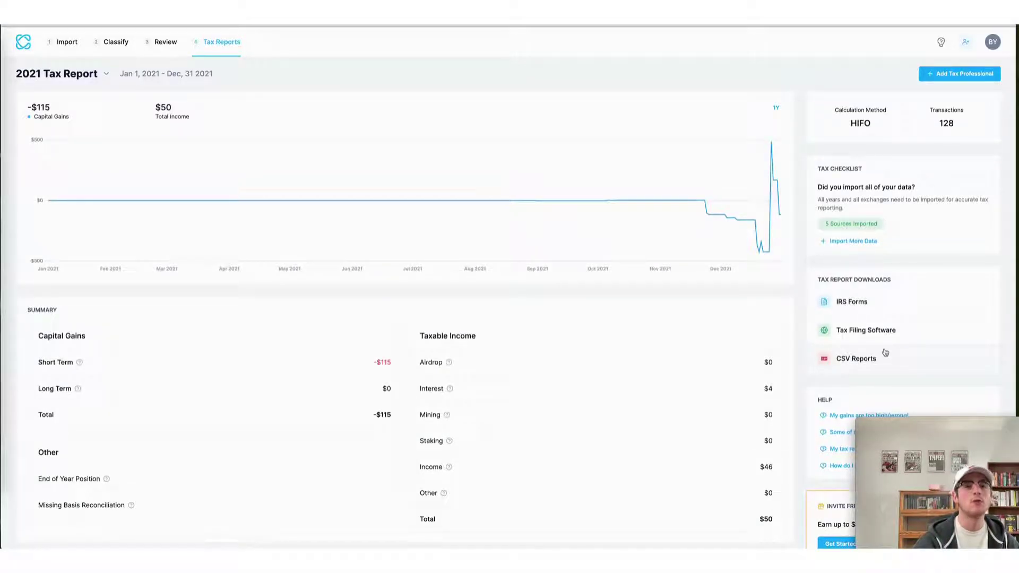